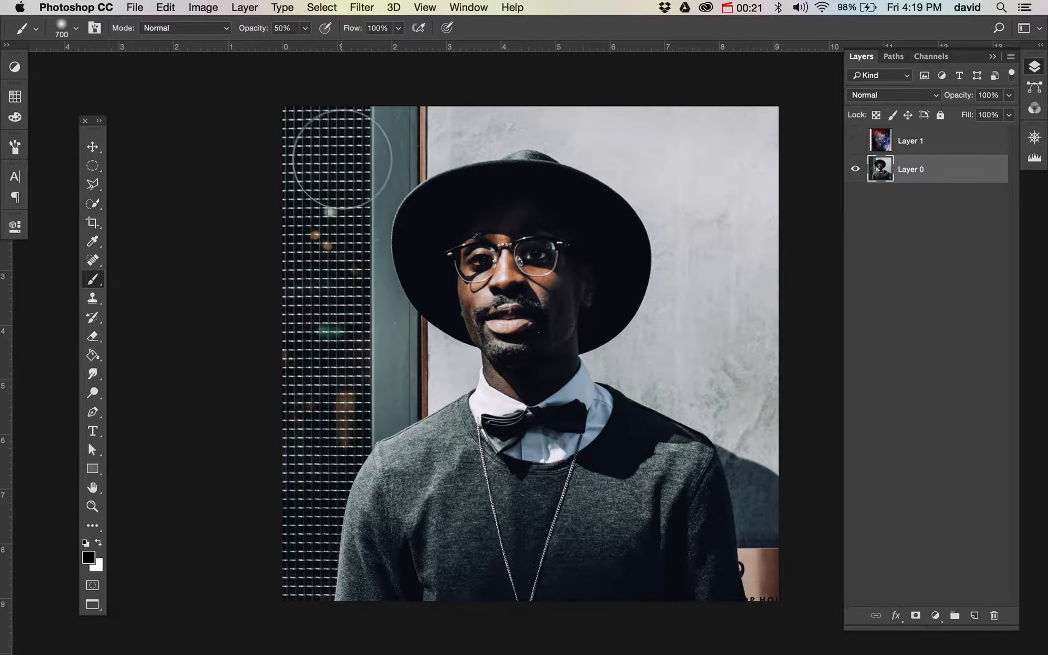
- Open Select and Mask for the portrait on Layer 0 and set the view transparency to 41%
key("m")
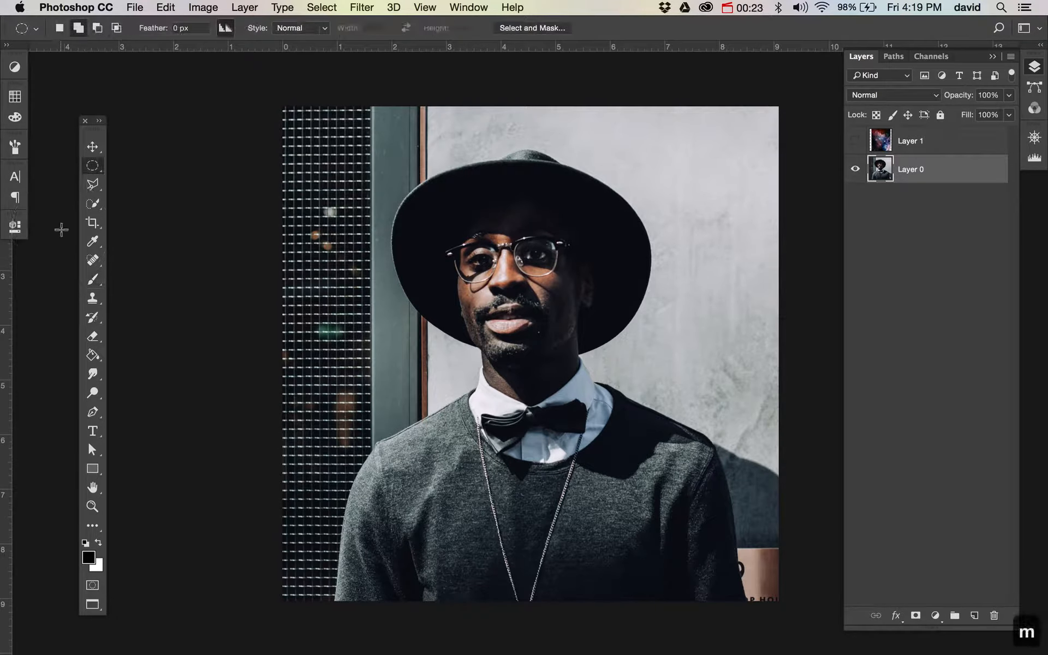
left_click(513, 28)
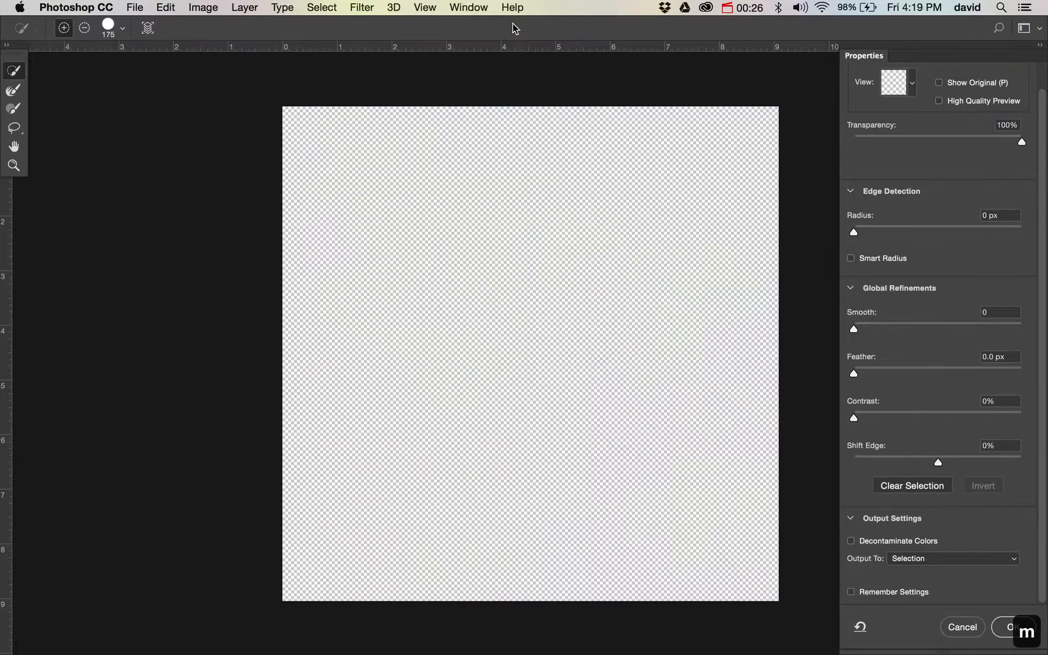
left_click(934, 137)
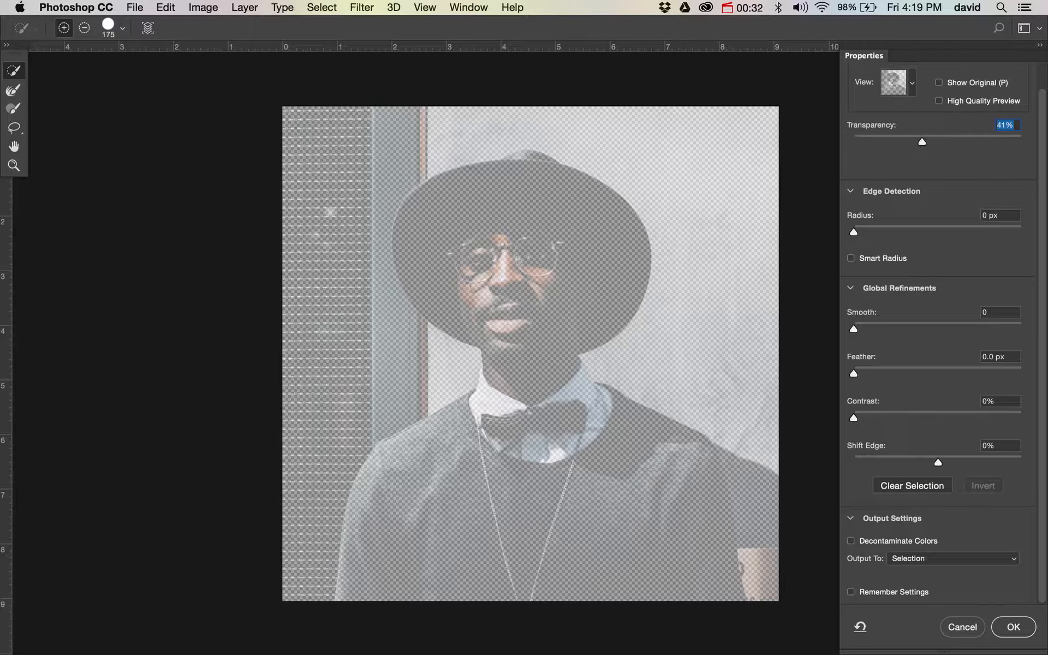
- Quick-select the man with his hat and sweater, subtract the dark shadow on the wall beside his arm, and output to a selection
mouse_move(468, 185)
left_mouse_down()
mouse_move(522, 295)
mouse_move(526, 375)
mouse_move(559, 507)
mouse_move(731, 567)
mouse_move(662, 555)
left_mouse_up()
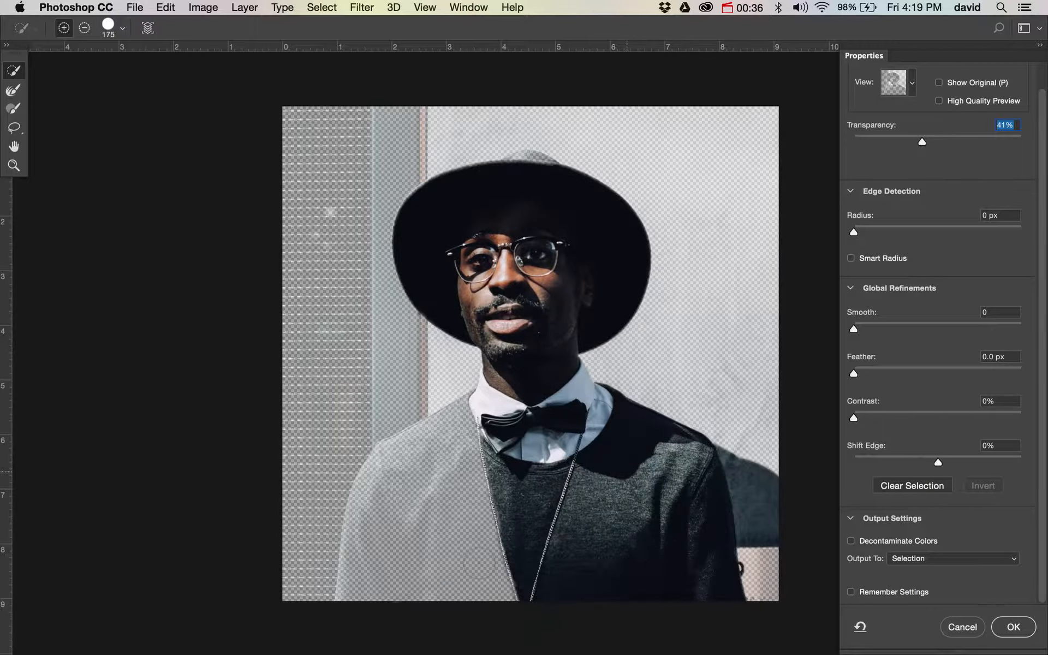
left_click_drag(482, 562, 390, 572)
mouse_move(548, 497)
left_mouse_down()
mouse_move(552, 211)
mouse_move(538, 171)
mouse_move(524, 170)
left_mouse_up()
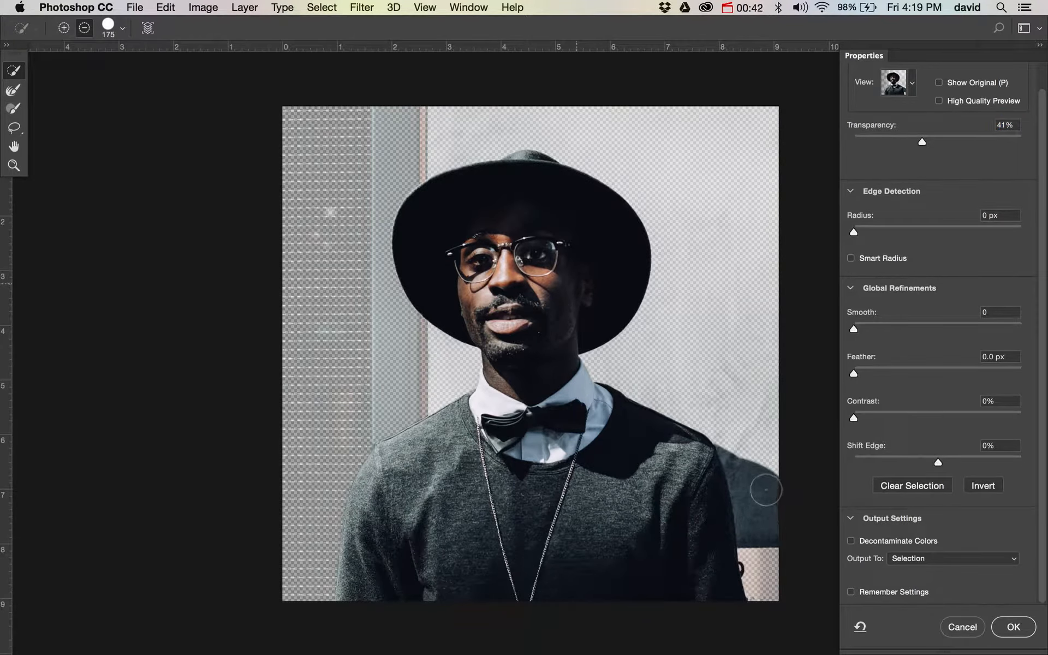
left_click(761, 488, "alt")
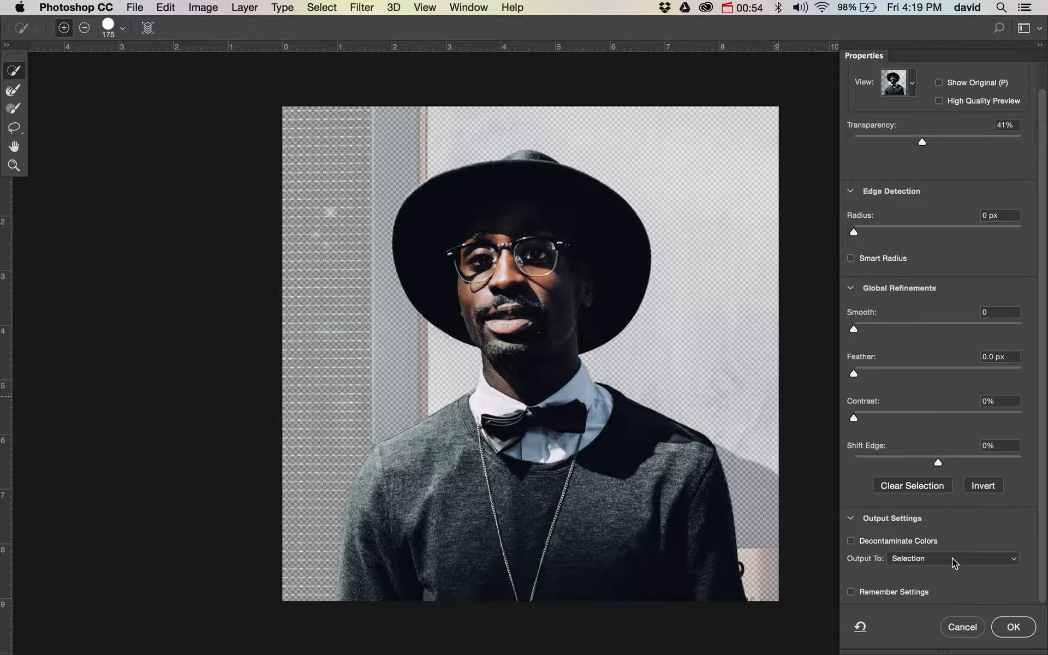
left_click(1017, 628)
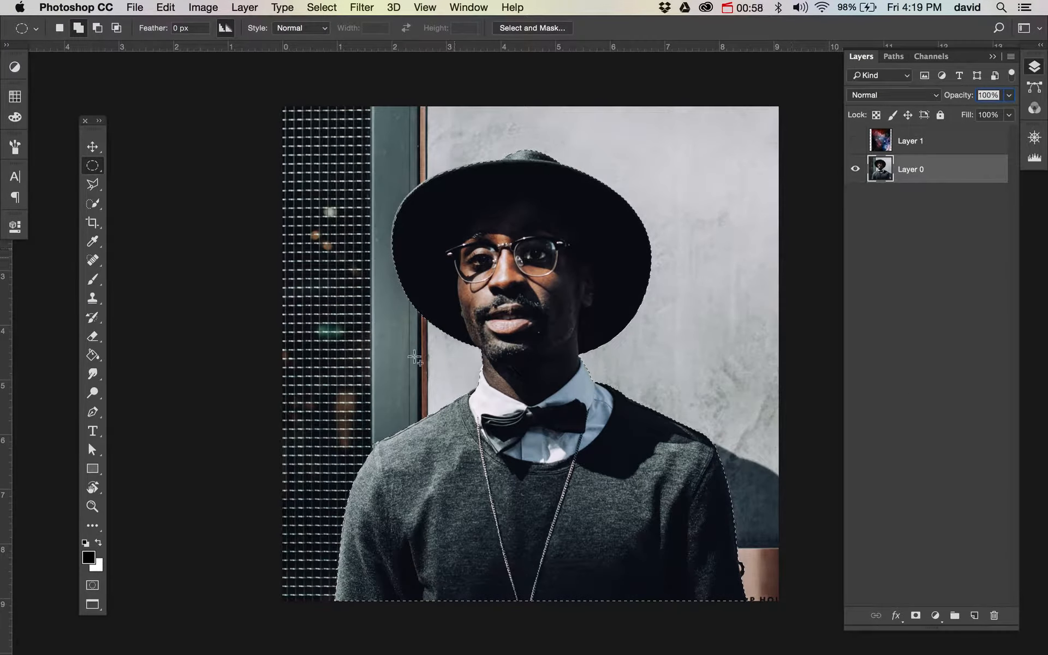
- Show the galaxy and portrait layers, group them together, and mask the group with the man's selection
left_click(855, 169)
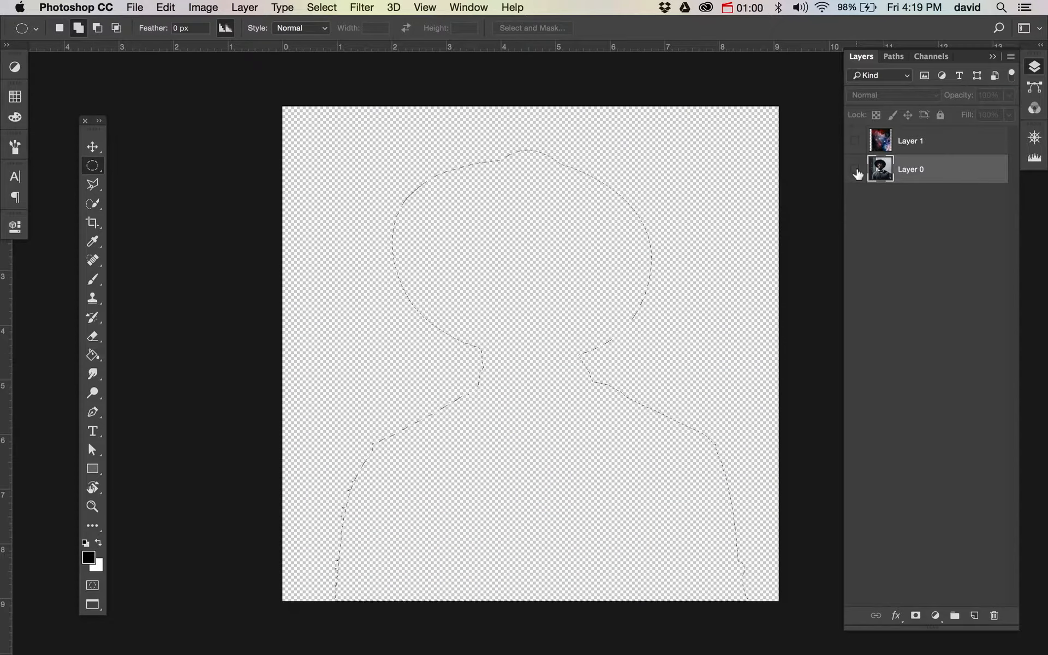
left_click(855, 140)
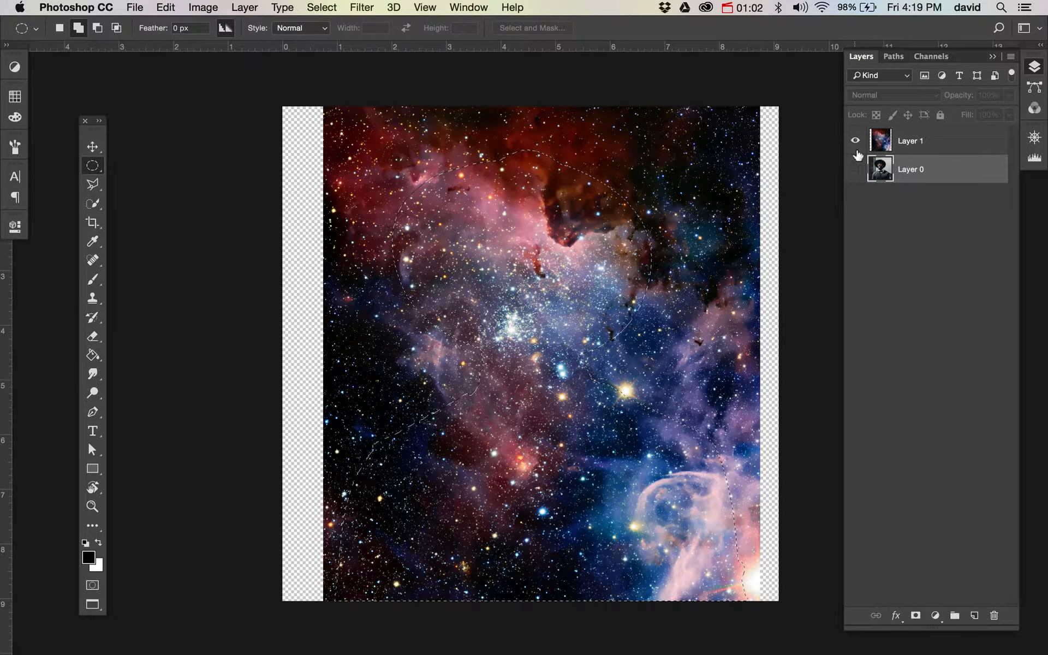
left_click(855, 169)
left_click(920, 142, "shift")
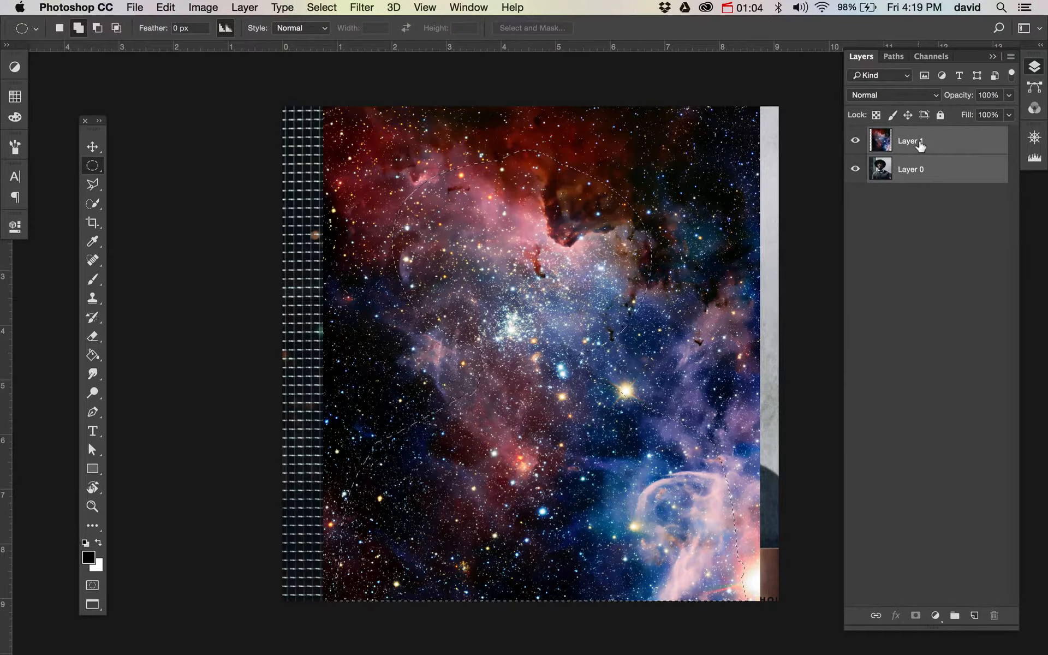
key("super+g")
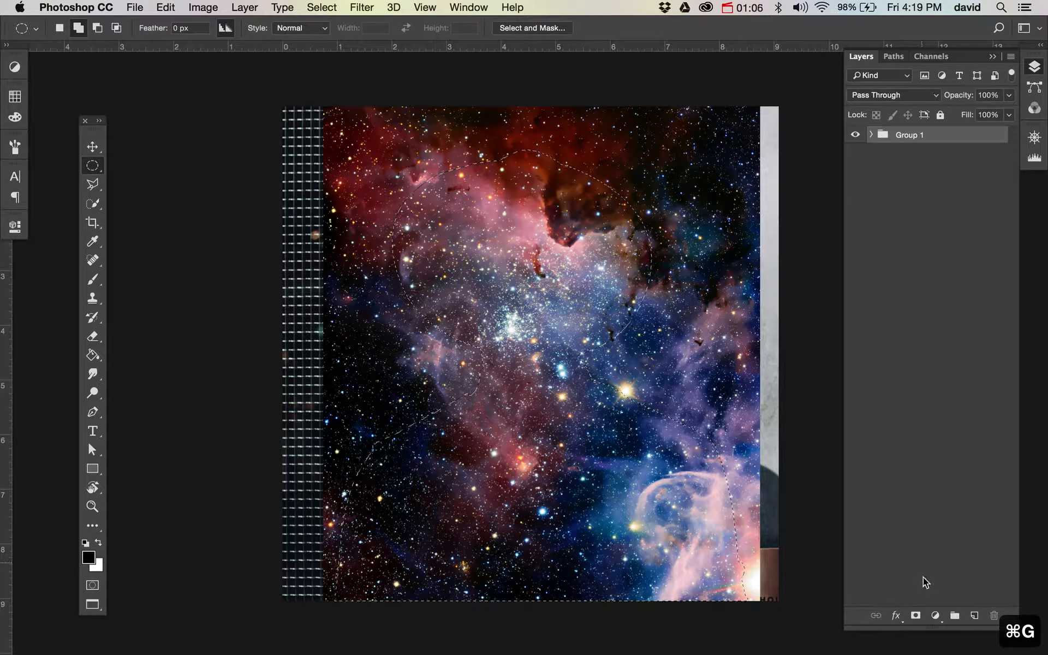
left_click(915, 615)
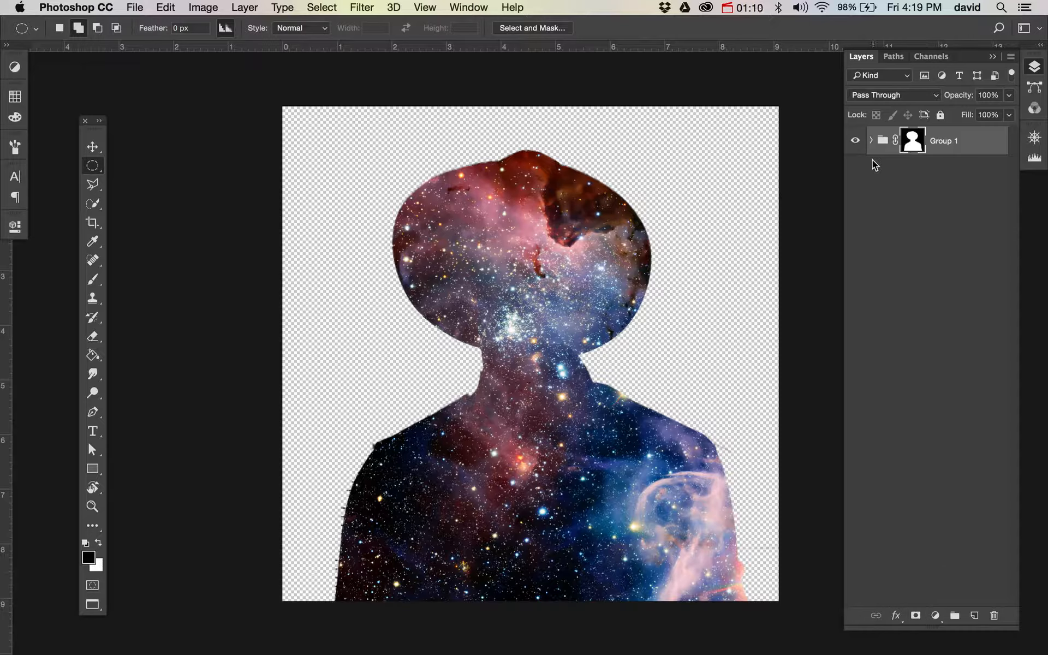
- Expand Group 1 and lower the galaxy layer's opacity to 54%
left_click(870, 140)
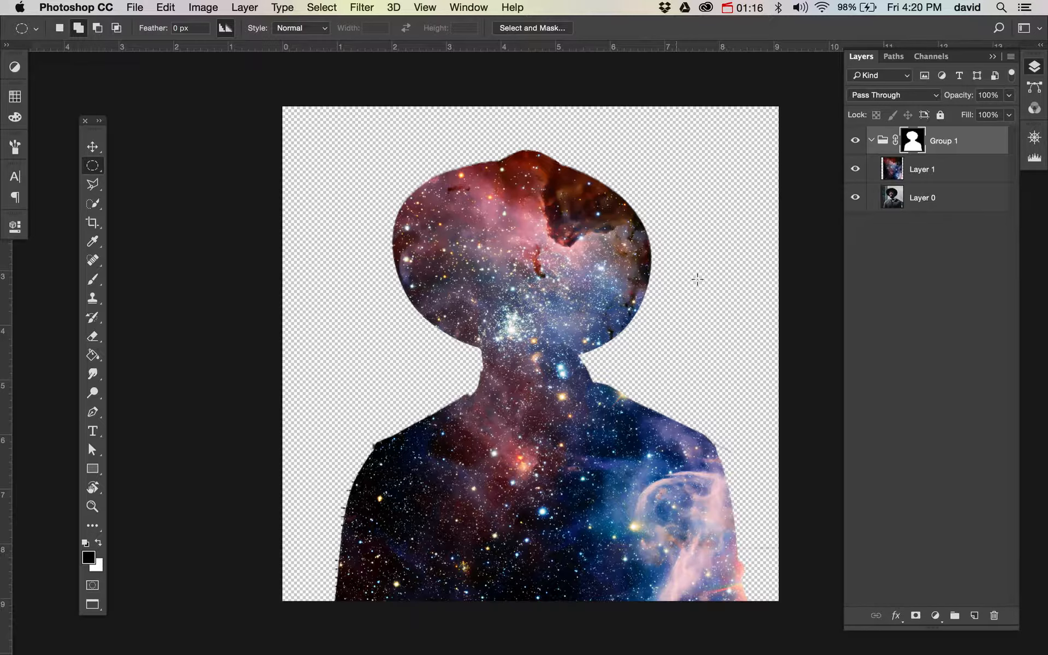
left_click_drag(894, 170, 916, 191)
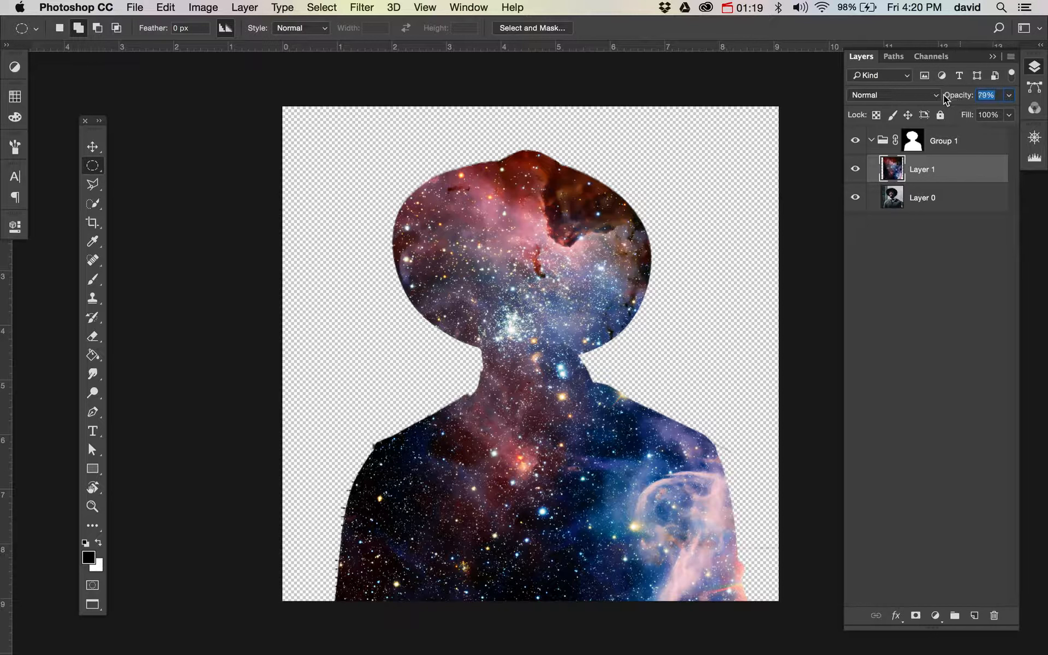
left_click_drag(931, 96, 927, 96)
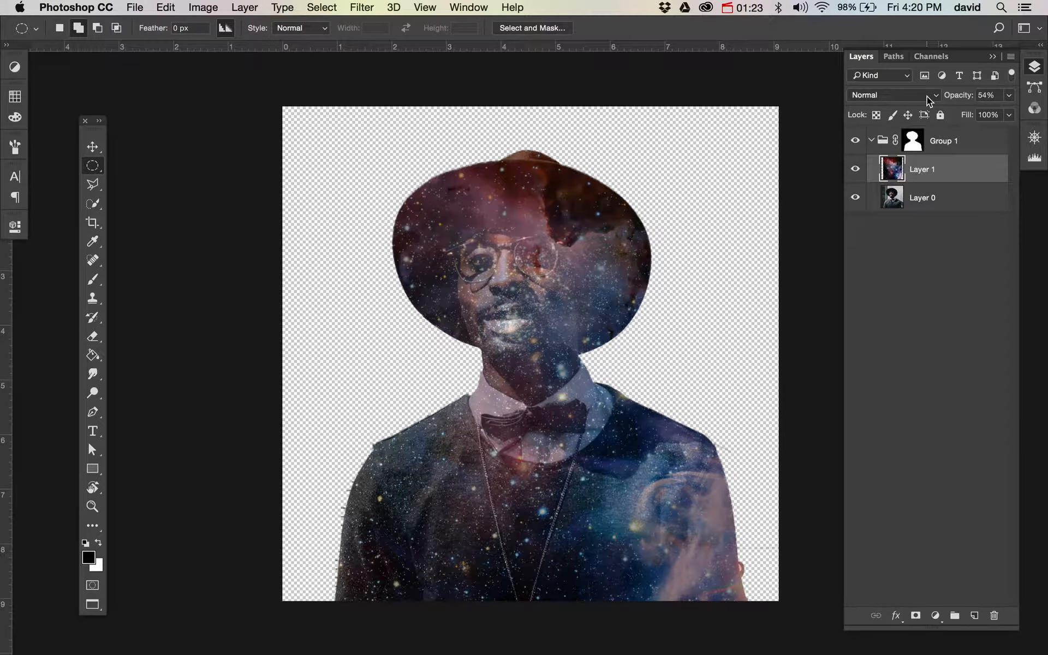
- Add a layer mask to the galaxy layer and paint black over the face and torso with a 1400 px brush at 50% opacity
left_click(915, 614)
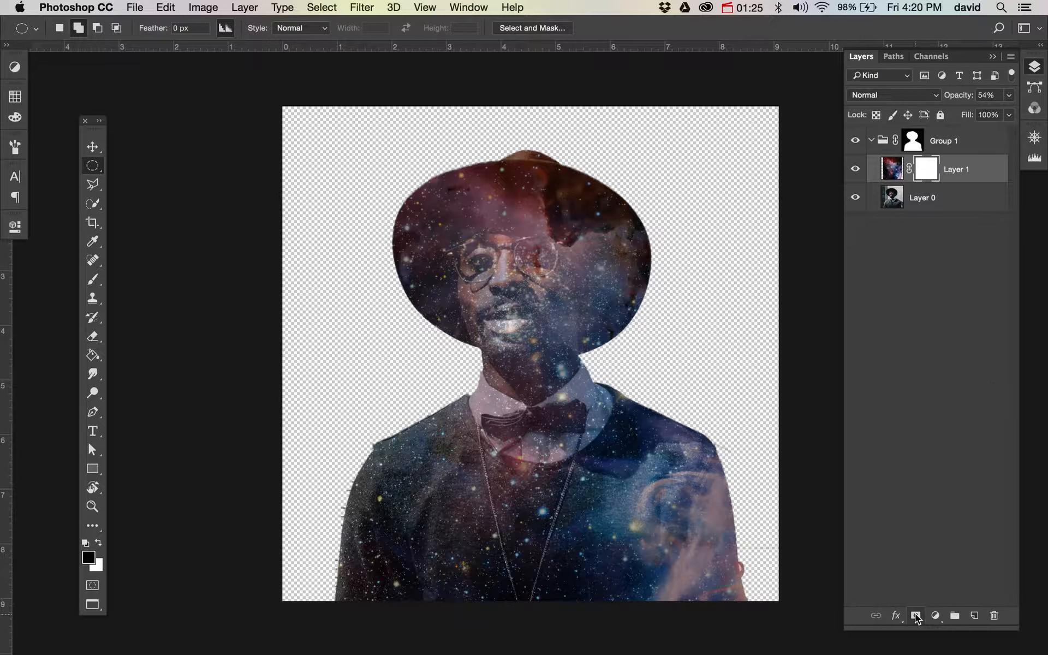
key("b")
key("bracketright")
key("bracketright")
key("bracketright")
key("bracketright")
key("bracketright")
key("bracketright")
key("bracketright")
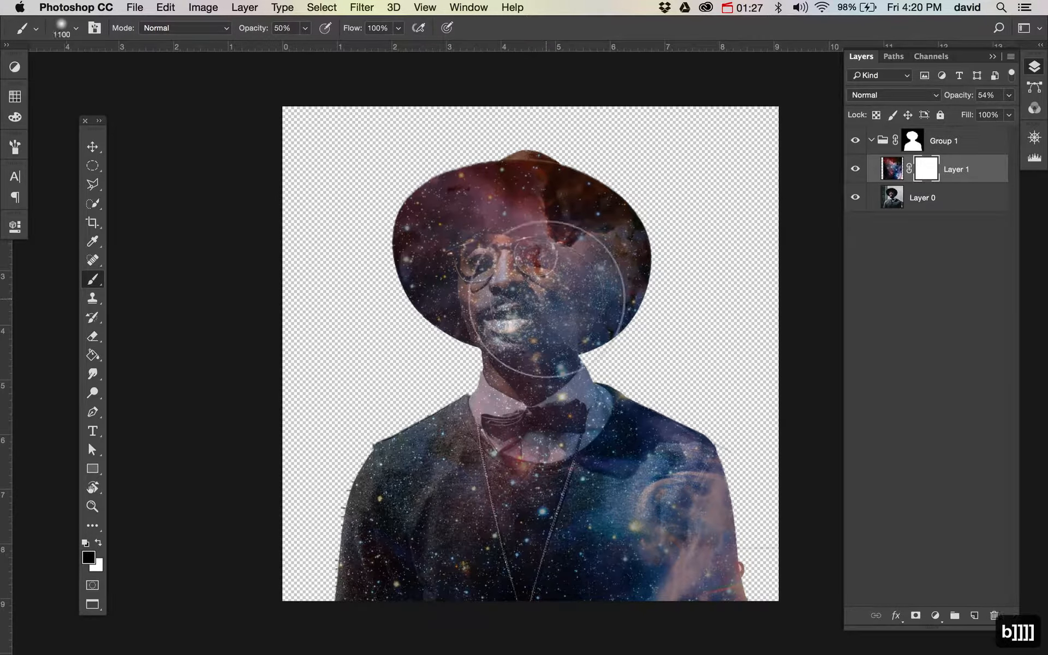
key("bracketright")
mouse_move(538, 284)
left_mouse_down()
mouse_move(481, 284)
mouse_move(512, 267)
mouse_move(499, 227)
mouse_move(589, 264)
mouse_move(530, 225)
mouse_move(489, 390)
mouse_move(370, 510)
mouse_move(470, 491)
mouse_move(495, 505)
mouse_move(495, 523)
mouse_move(624, 597)
left_mouse_up()
mouse_move(720, 637)
left_mouse_down()
mouse_move(741, 643)
mouse_move(832, 586)
mouse_move(841, 437)
left_mouse_up()
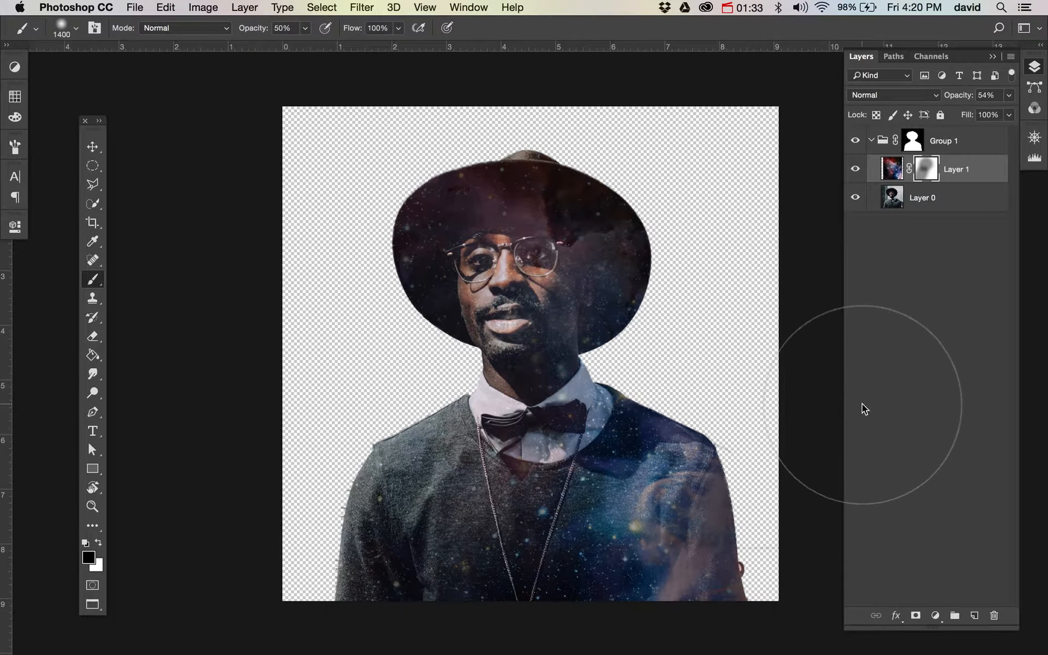
- Paint white on the galaxy layer's mask over the sweater to bring back the stars there
key("x")
mouse_move(428, 462)
left_mouse_down()
mouse_move(435, 568)
mouse_move(398, 479)
mouse_move(398, 514)
mouse_move(515, 533)
mouse_move(514, 517)
mouse_move(554, 511)
mouse_move(505, 475)
left_mouse_up()
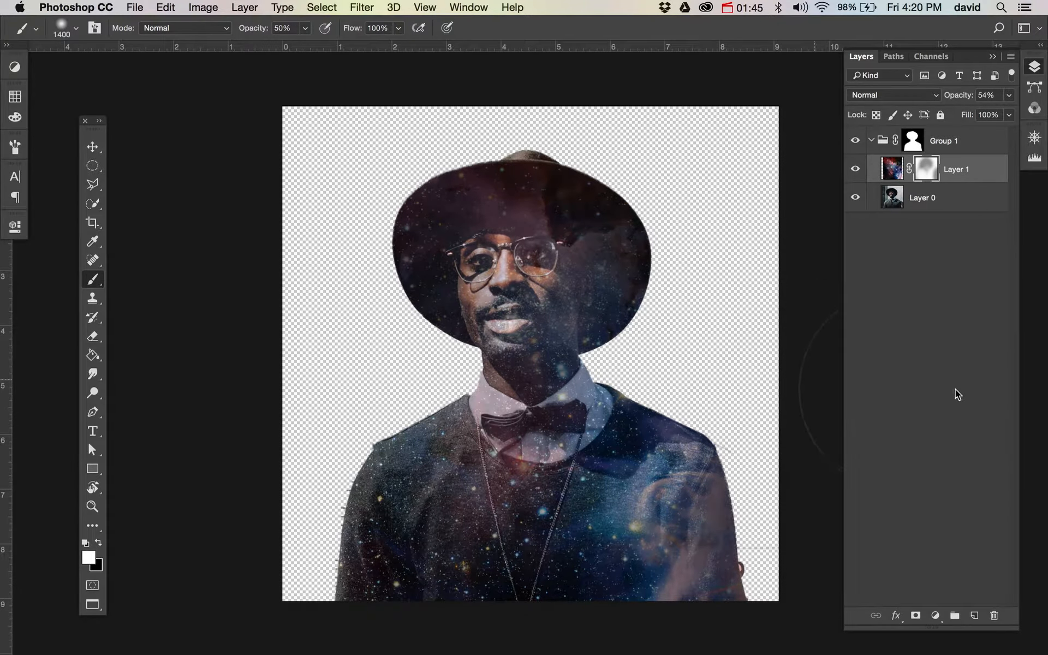
- Create a new layer, fill it with black, and place it below Group 1 as the background
left_click(964, 202)
key("super+shift+alt+n")
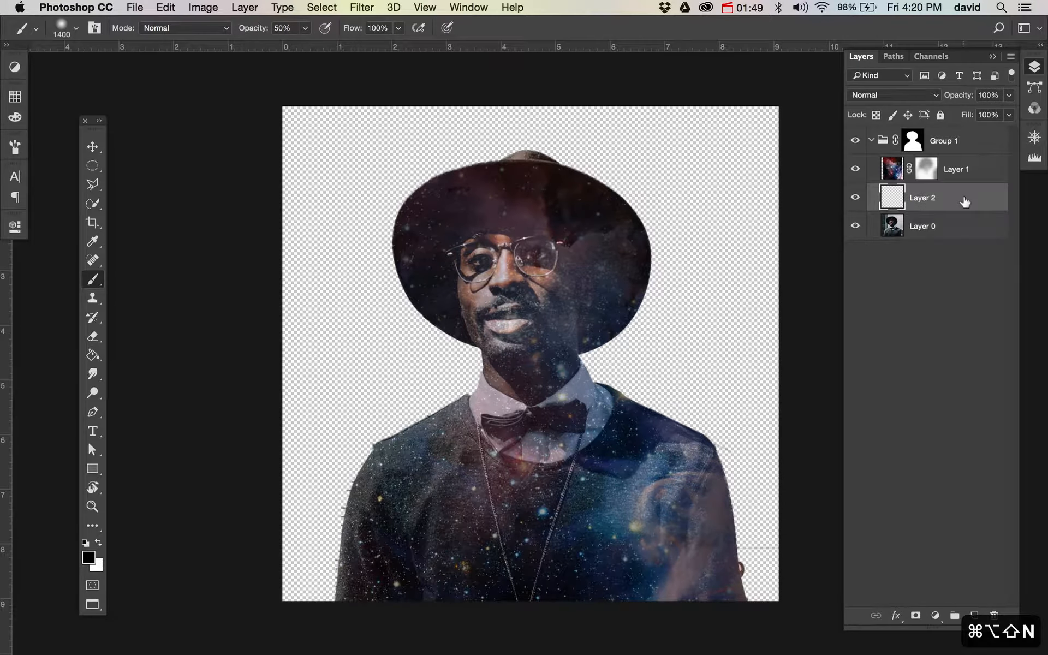
key("alt+BackSpace")
left_click_drag(958, 204, 902, 259)
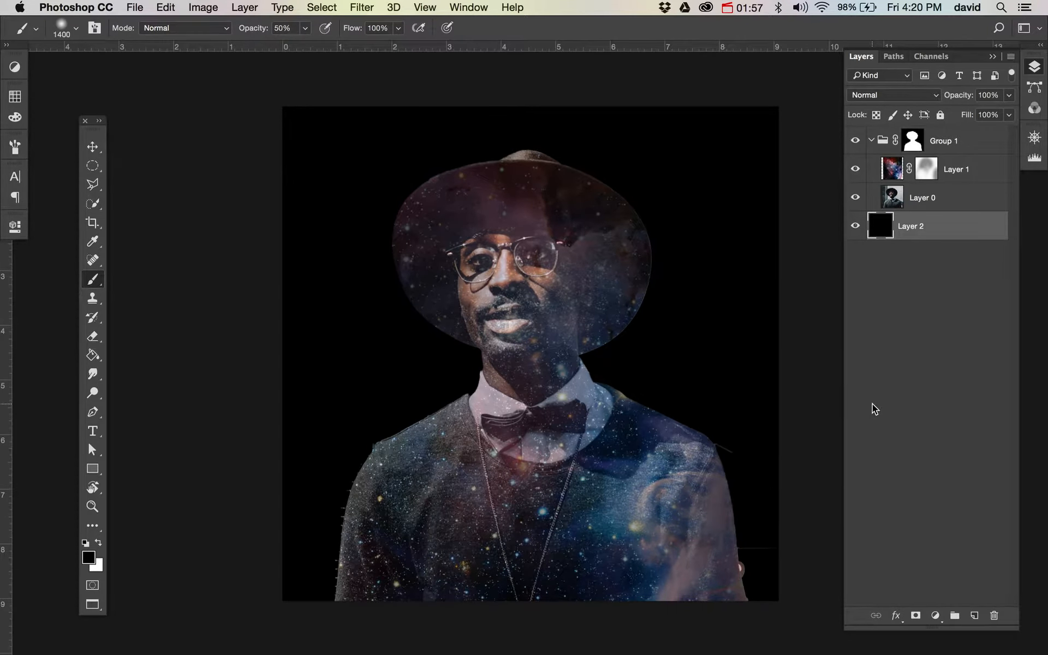
- Display Group 1's mask by itself on the canvas, with the shoulder edge beside the black background enlarged
key("super+equal")
key("super+equal")
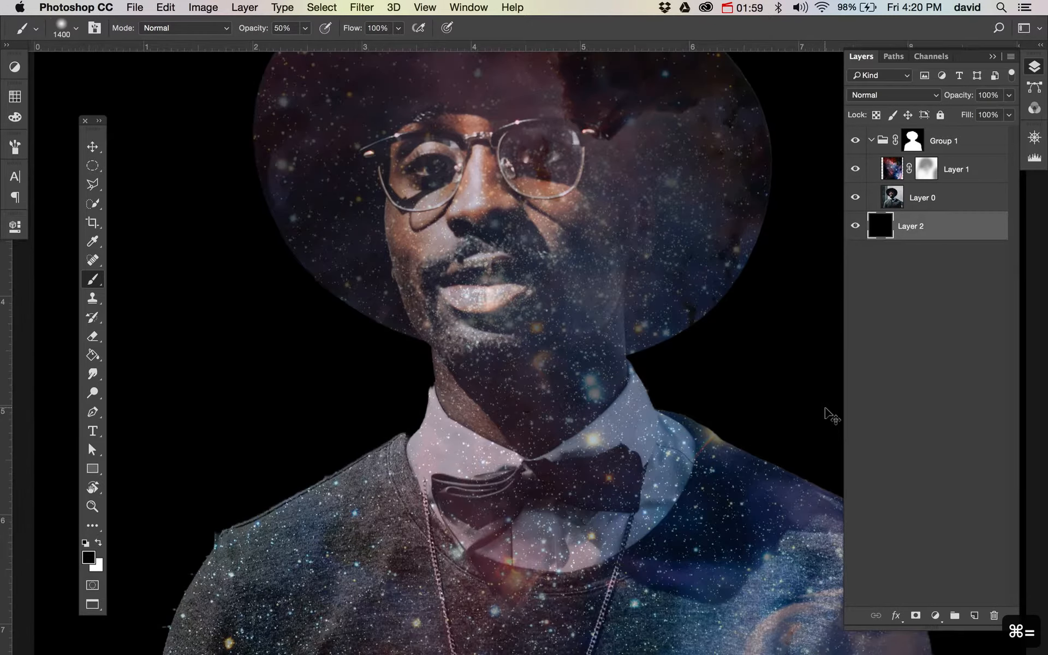
mouse_move(753, 458)
left_mouse_down()
mouse_move(748, 354)
mouse_move(507, 322)
mouse_move(415, 403)
mouse_move(327, 311)
left_mouse_up()
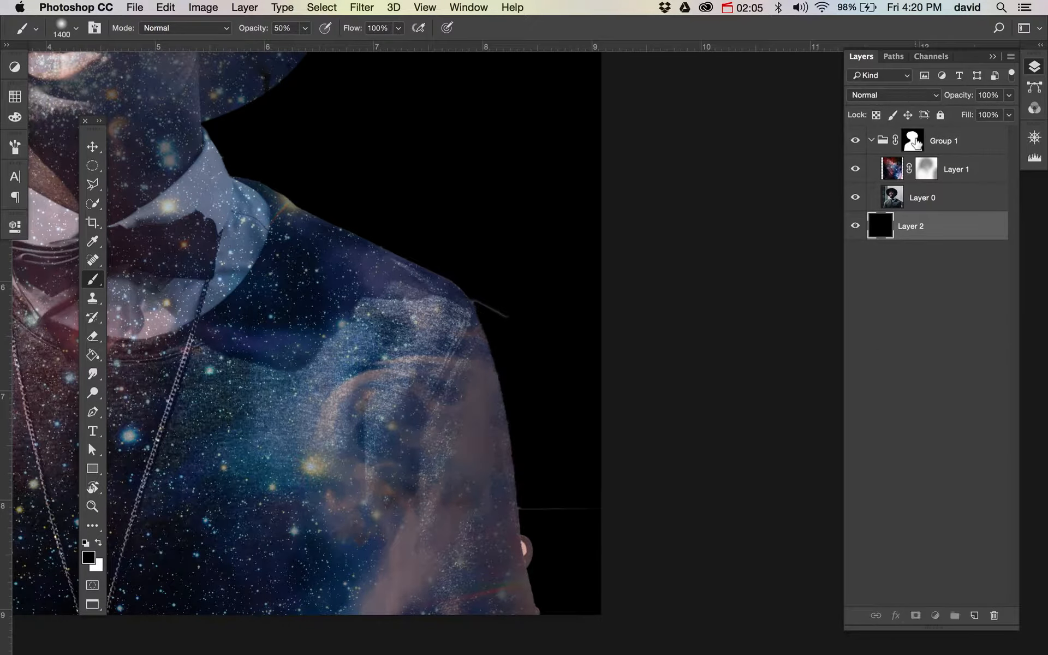
left_click(917, 143)
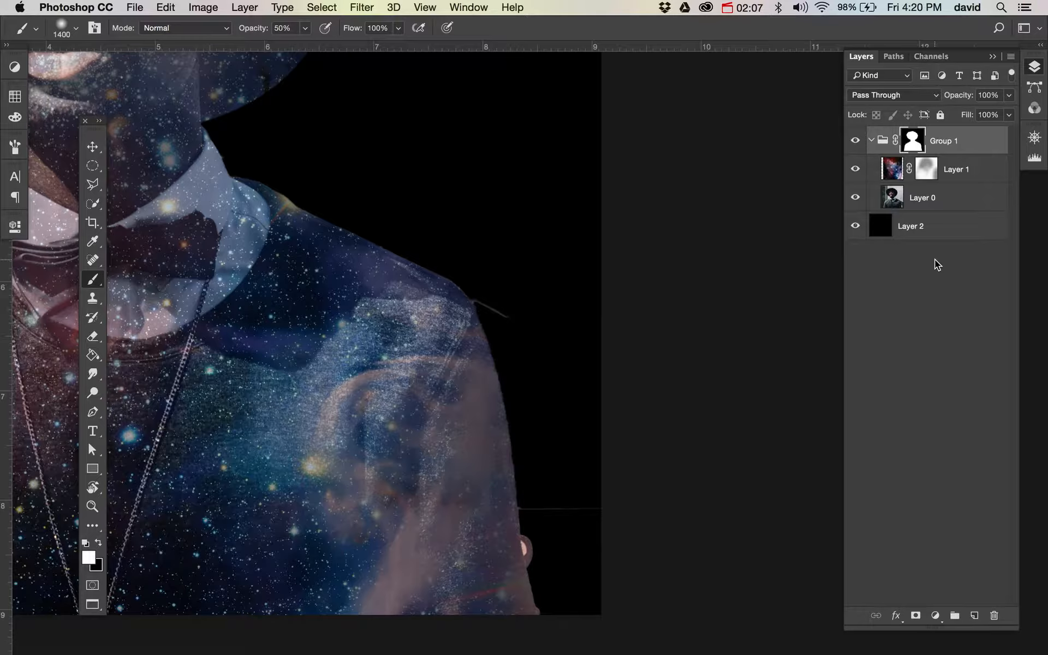
left_click(916, 137, "alt")
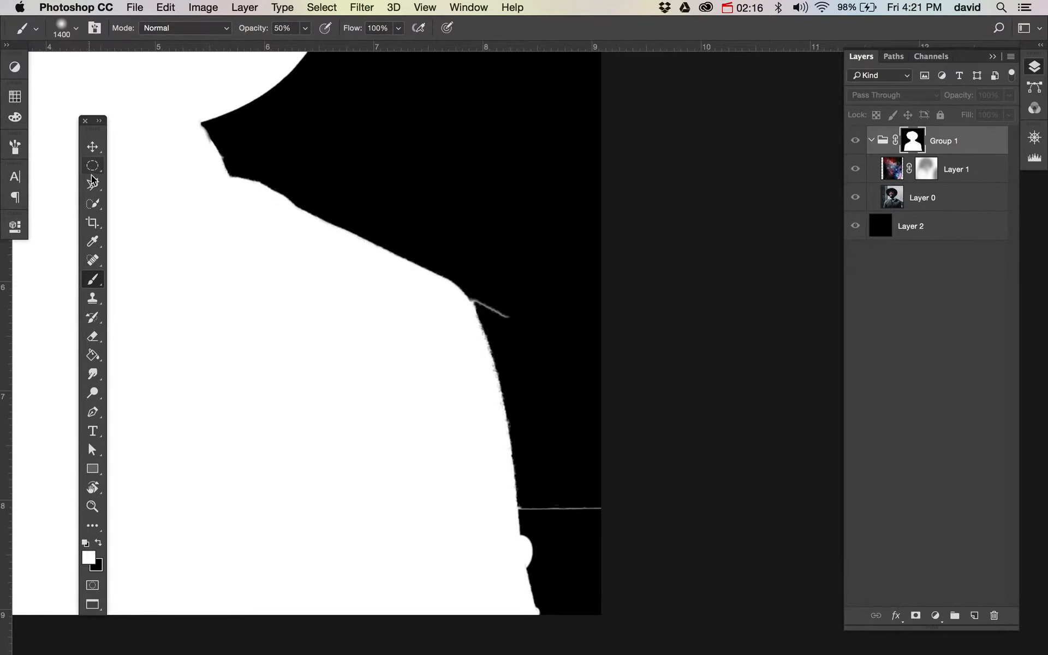
- Lasso the stray shoulder line, then the horizontal line and bump beside the lower arm, and fill them with black on the group mask
left_click(94, 185)
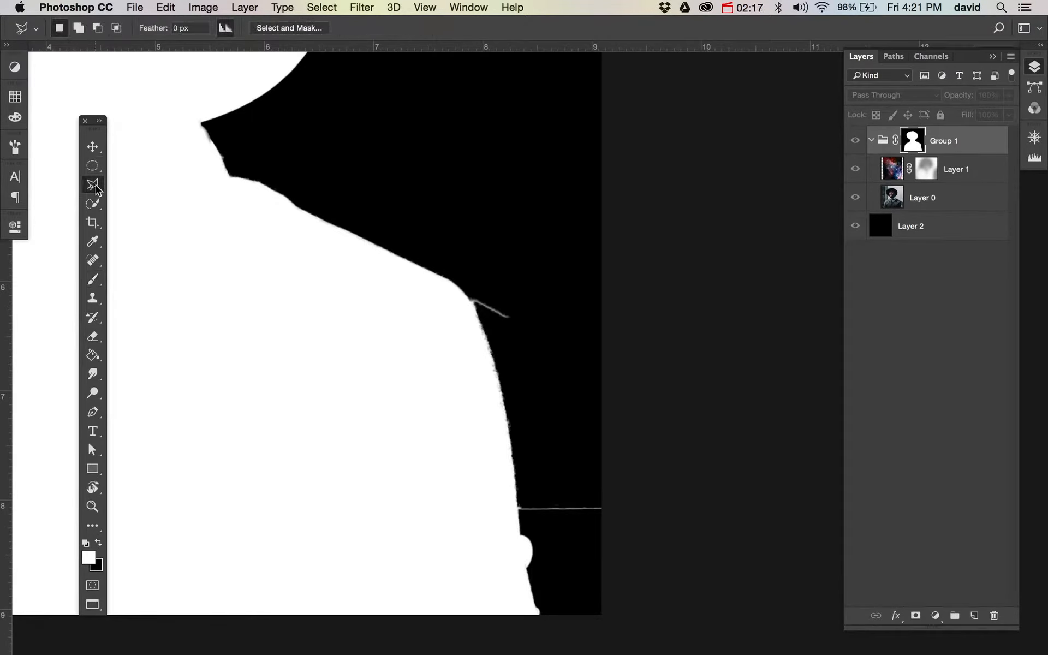
left_click(95, 188)
left_click(126, 182)
mouse_move(473, 296)
left_mouse_down()
mouse_move(509, 334)
mouse_move(529, 288)
mouse_move(471, 274)
left_mouse_up()
key("super+BackSpace")
key("super+d")
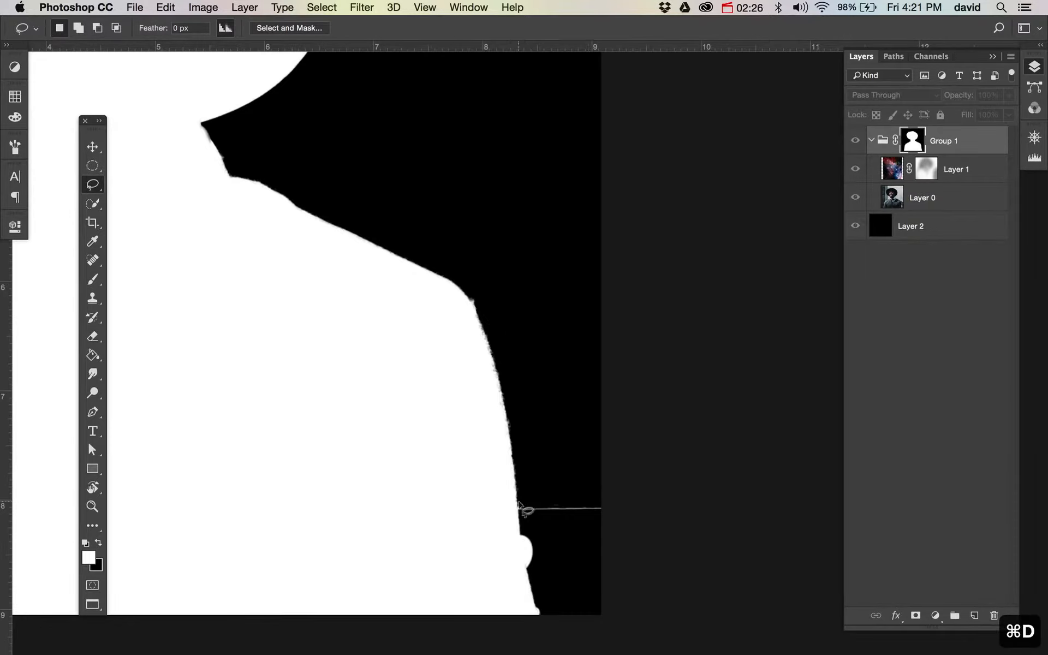
mouse_move(520, 528)
left_mouse_down()
mouse_move(526, 567)
mouse_move(560, 575)
mouse_move(656, 458)
mouse_move(555, 435)
left_mouse_up()
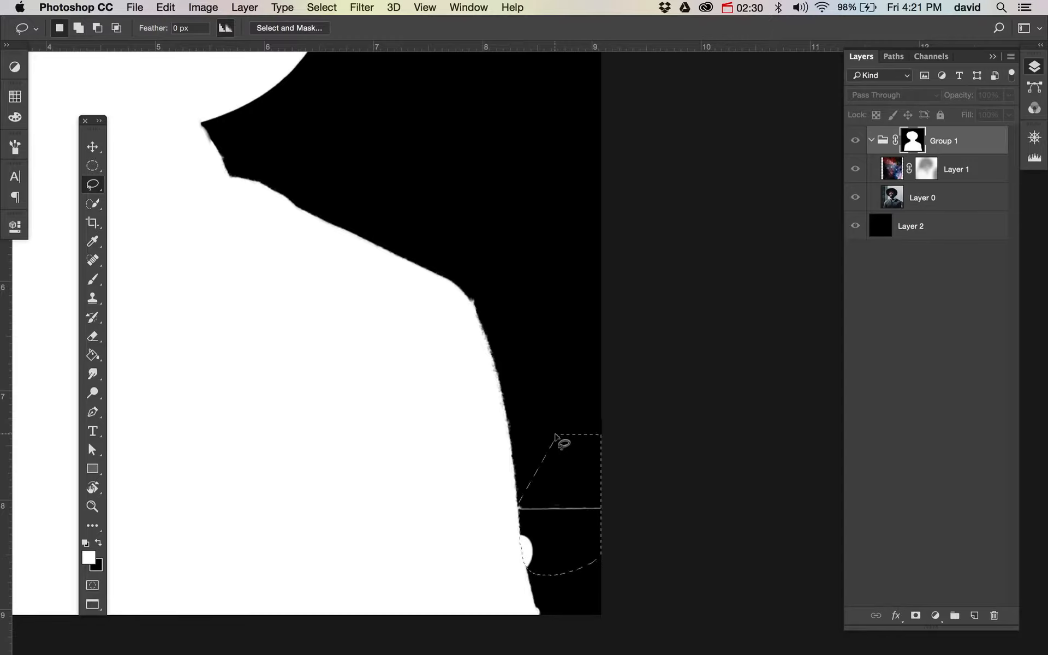
key("super+d")
- Lasso the small spikes along the lower edge of the other sleeve and fill them with black on the group mask
key("space")
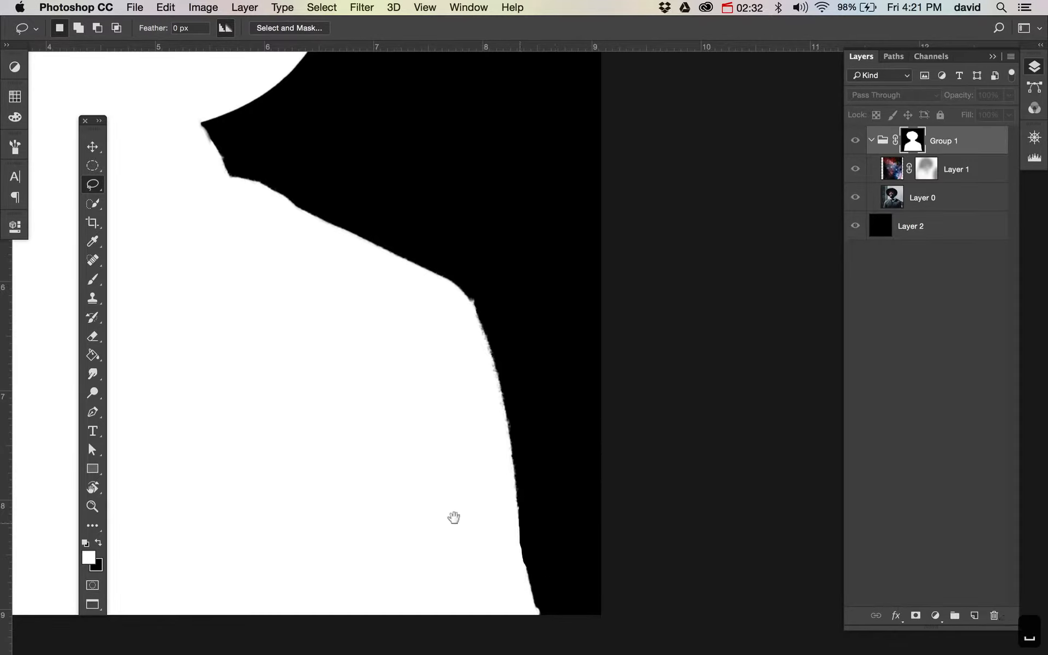
left_click_drag(480, 499, 839, 388)
left_click_drag(396, 377, 714, 375)
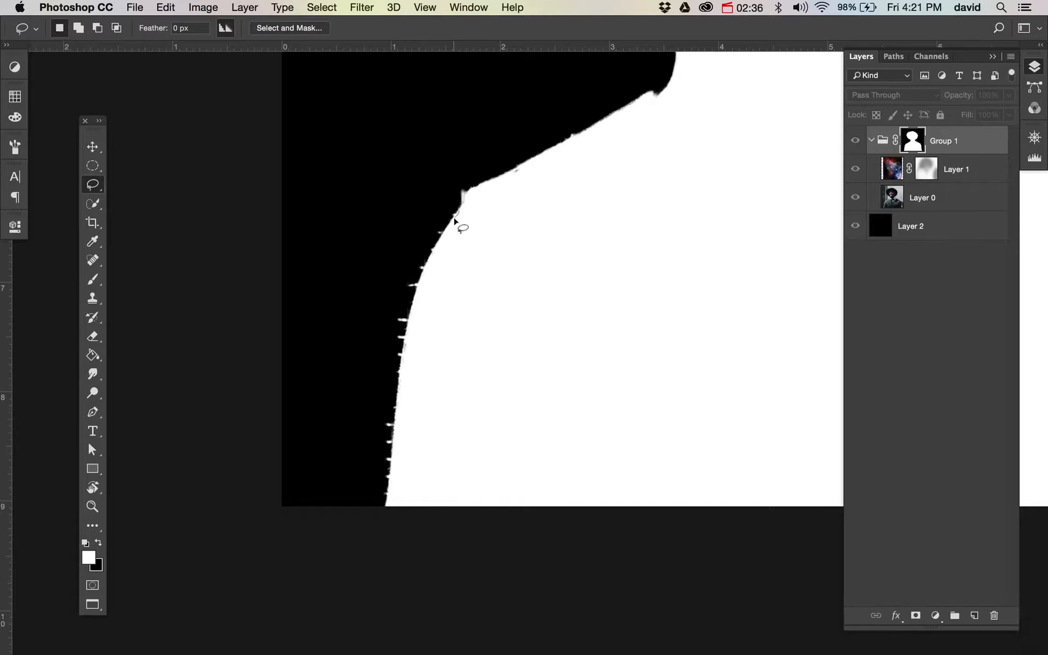
key("super+z")
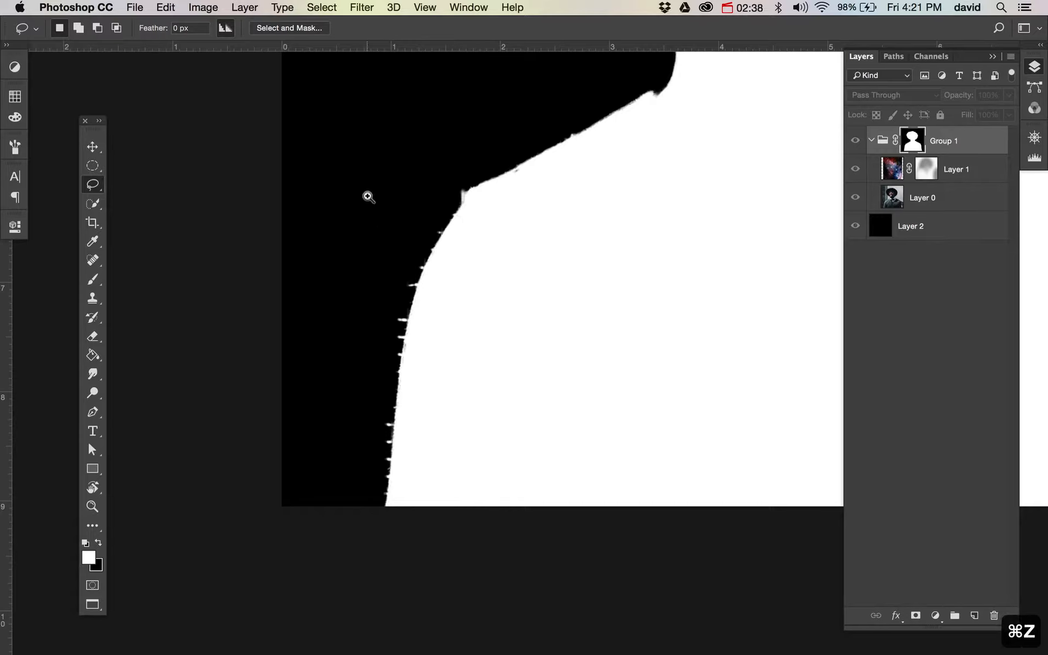
left_click_drag(362, 194, 541, 522)
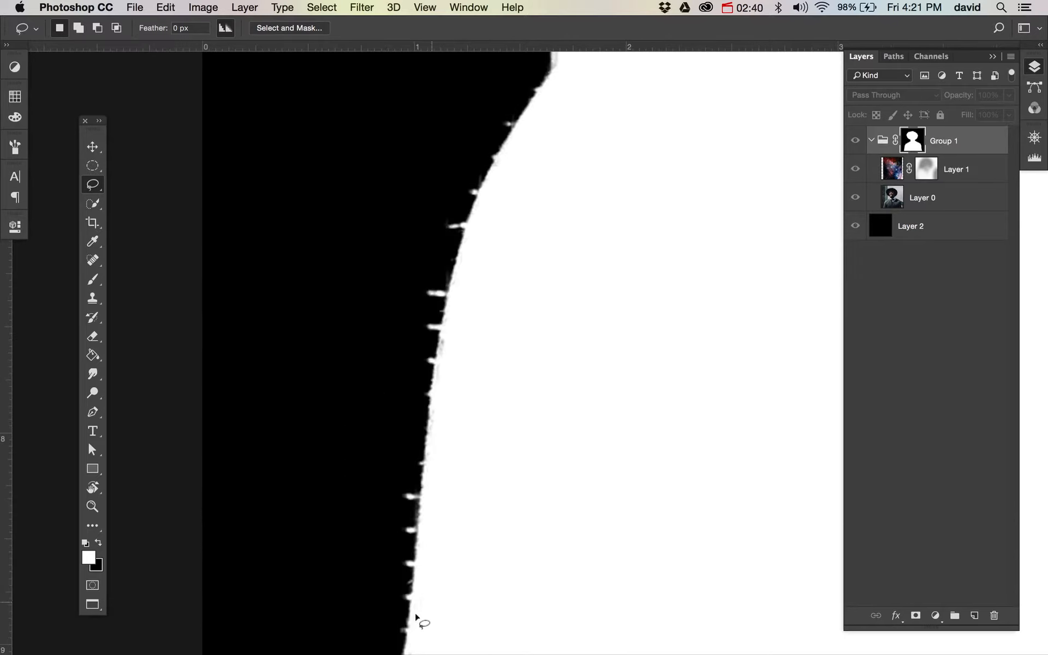
mouse_move(406, 638)
left_mouse_down()
mouse_move(420, 489)
mouse_move(386, 478)
mouse_move(340, 543)
mouse_move(341, 647)
left_mouse_up()
key("super+d")
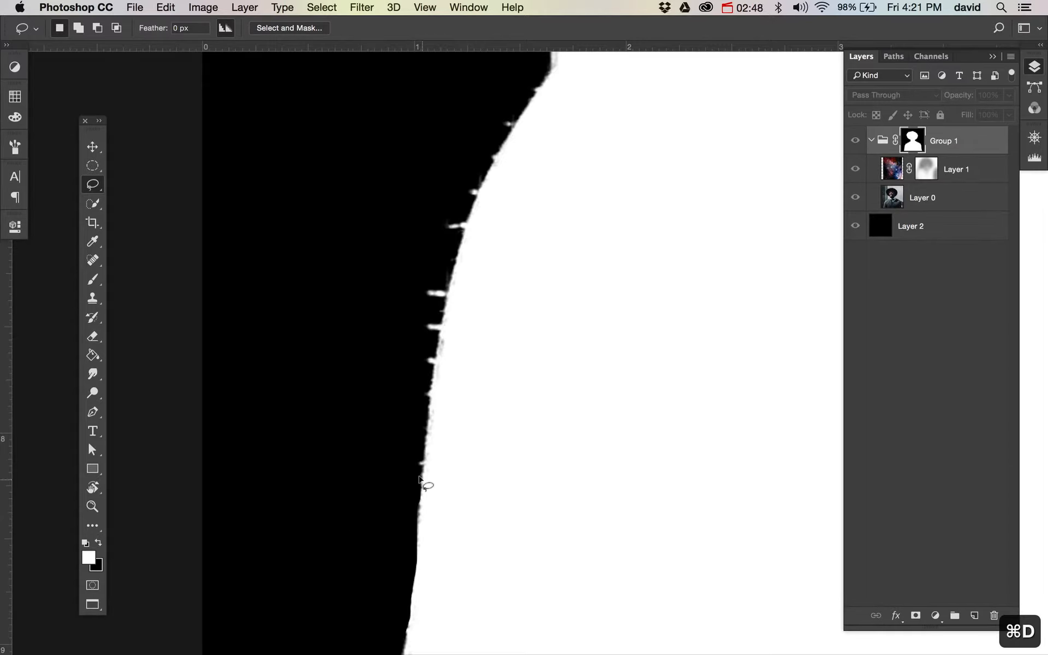
- Remove the spikes along the middle of that sleeve's edge from the group mask with a Lasso selection
mouse_move(421, 472)
left_mouse_down()
mouse_move(449, 288)
mouse_move(405, 276)
mouse_move(365, 371)
mouse_move(368, 456)
left_mouse_up()
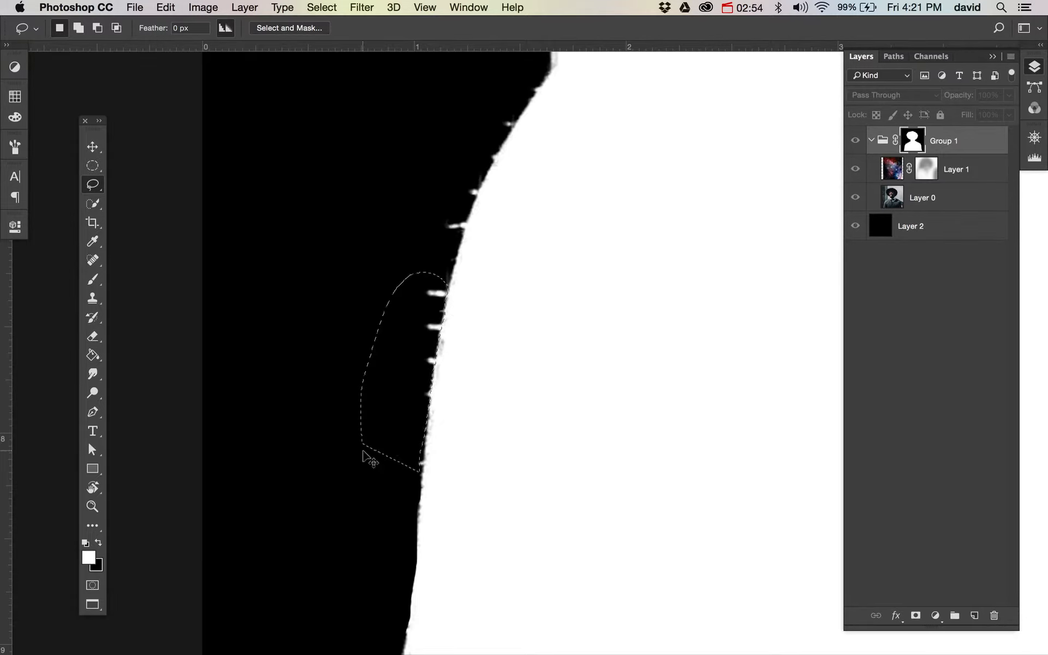
key("BackSpace")
key("super+d")
- Lasso the remaining spikes on the upper sleeve edge, fill them with black, and return to the full composite view
key("space")
left_click_drag(441, 393, 432, 509)
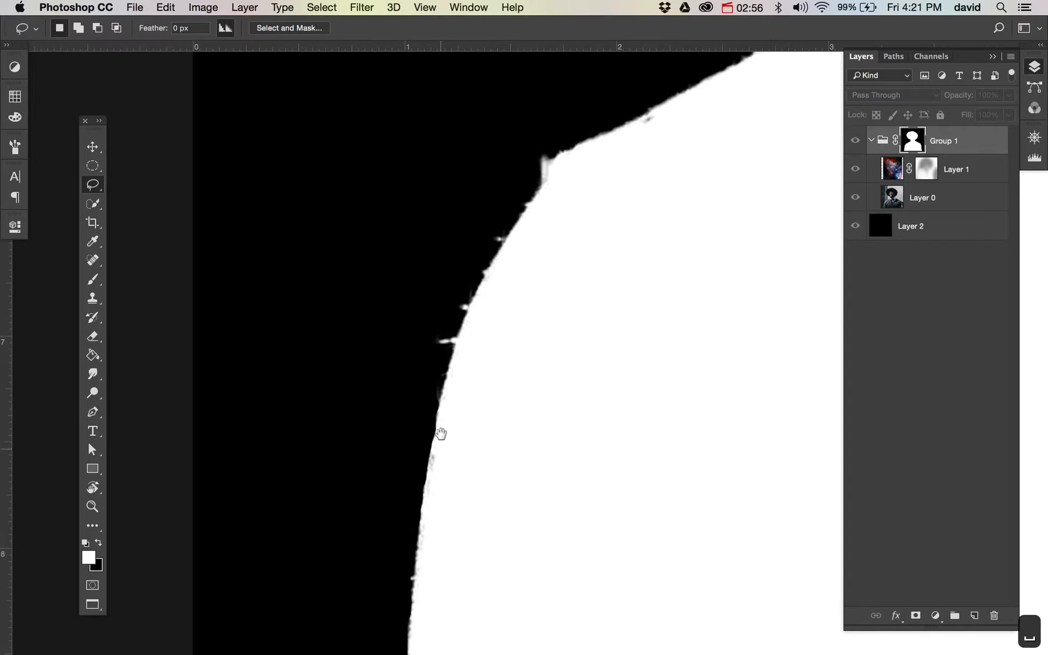
mouse_move(454, 346)
left_mouse_down()
mouse_move(473, 286)
mouse_move(376, 370)
mouse_move(366, 394)
left_mouse_up()
key("super+BackSpace")
key("super+d")
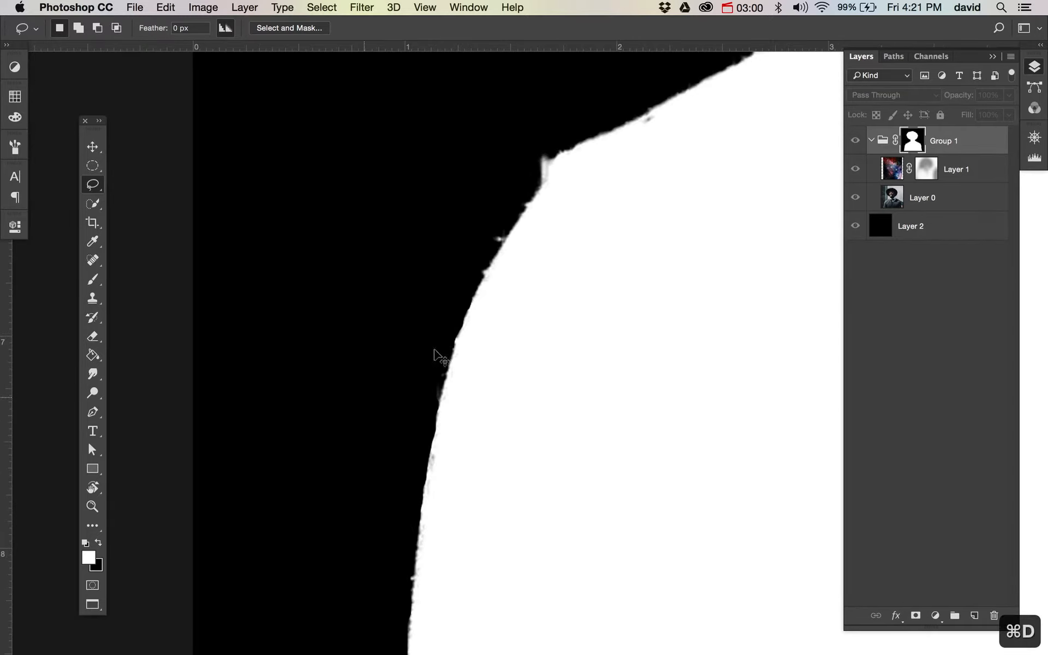
mouse_move(485, 275)
left_mouse_down()
mouse_move(508, 233)
mouse_move(463, 246)
mouse_move(446, 285)
left_mouse_up()
key("super+BackSpace")
key("super+d")
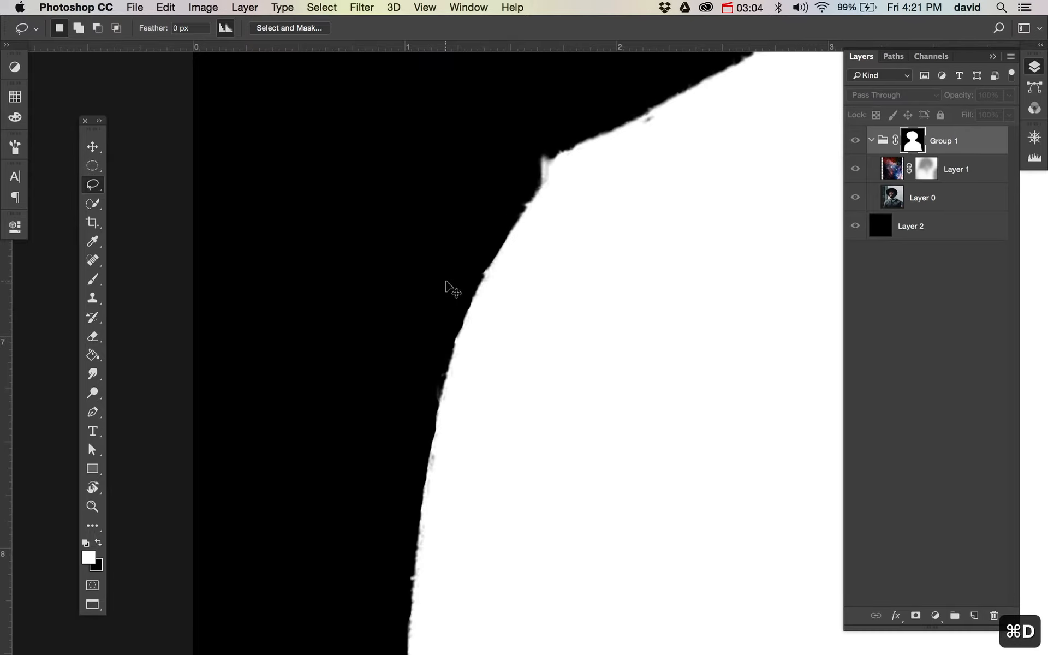
key("super+0")
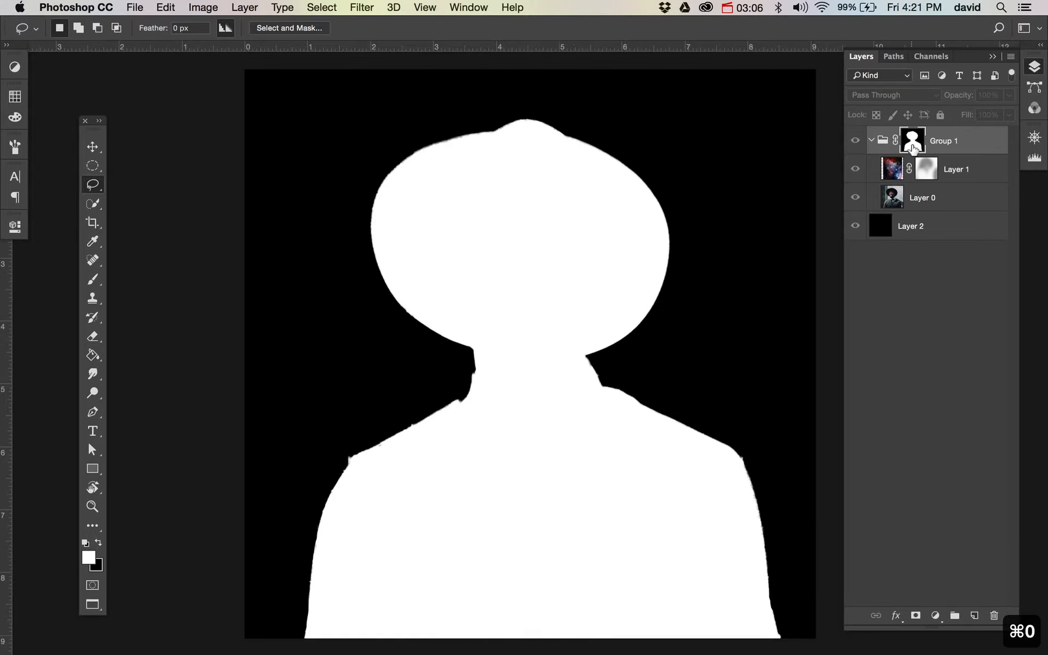
left_click(912, 147)
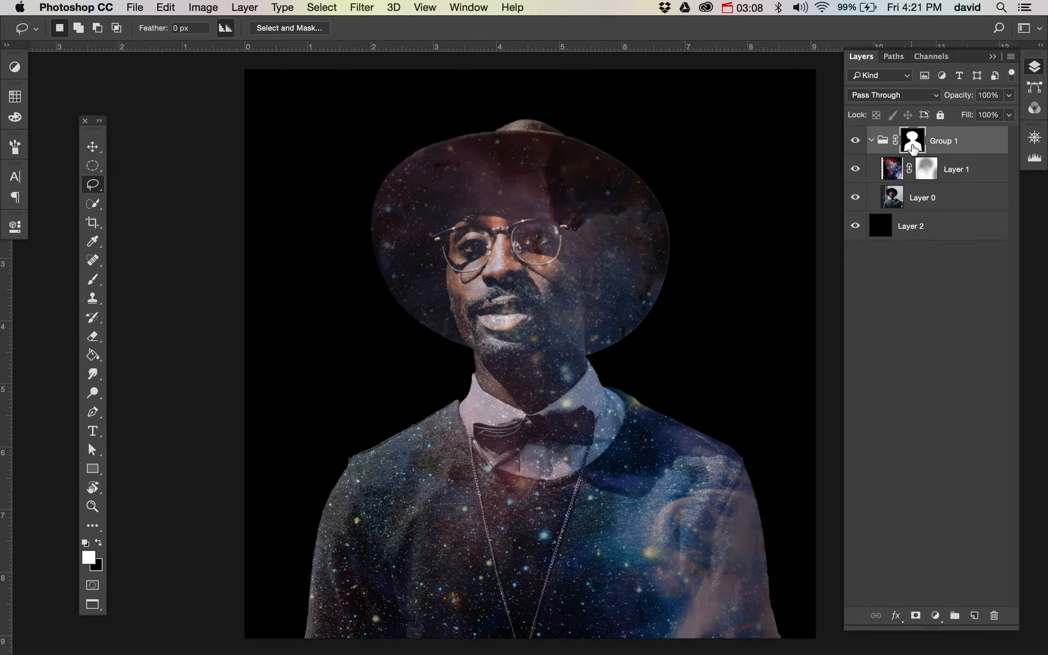